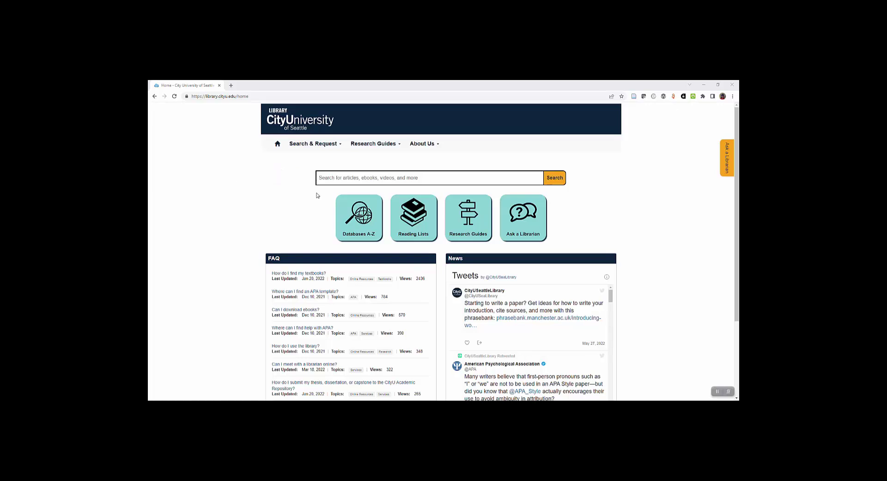
- Search the library catalog for 'happiness'
click(339, 178)
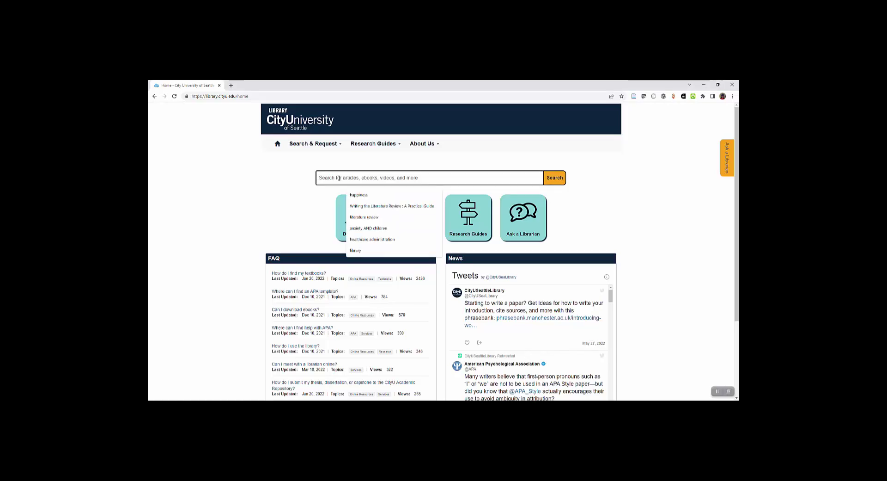
text(happiness)
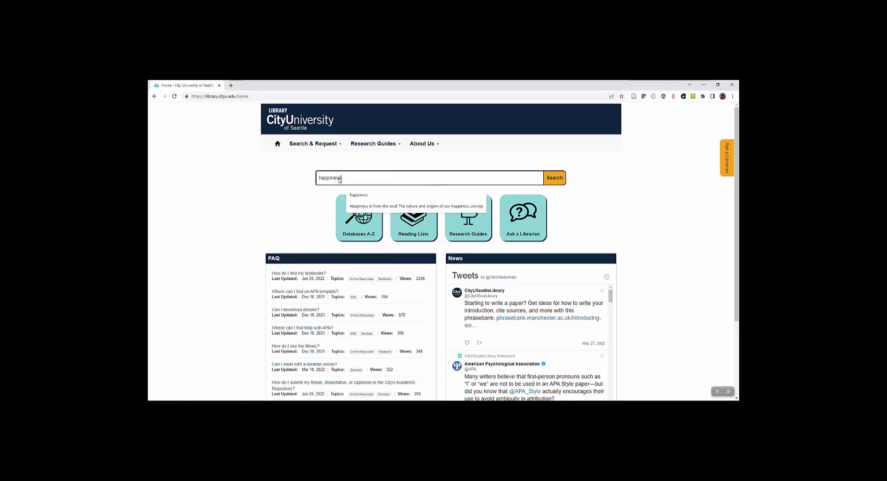
key(Return)
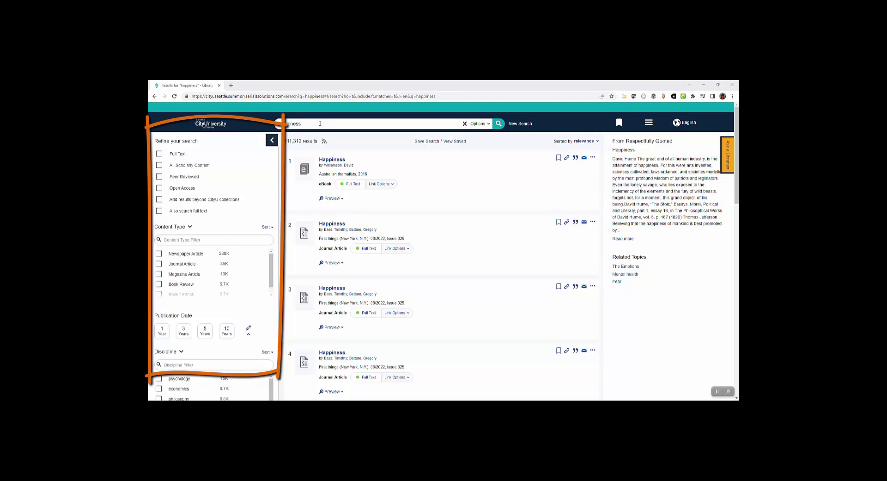
- Limit results to full-text, peer-reviewed items from the last 3 years and open 'Rebuilding happiness'
click(159, 154)
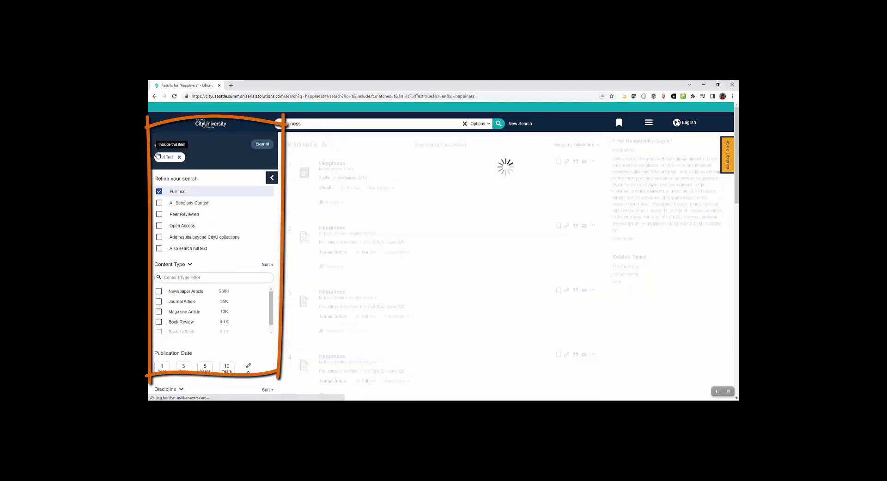
click(159, 214)
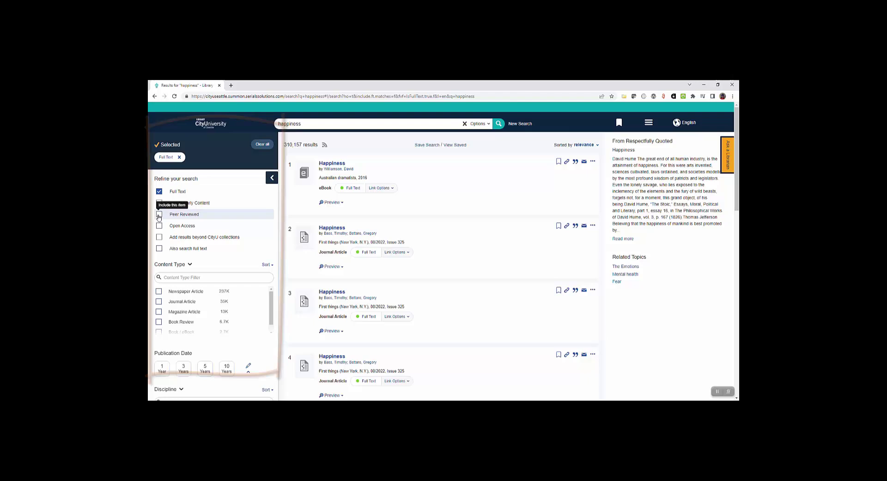
scroll(209, 263, down, 2)
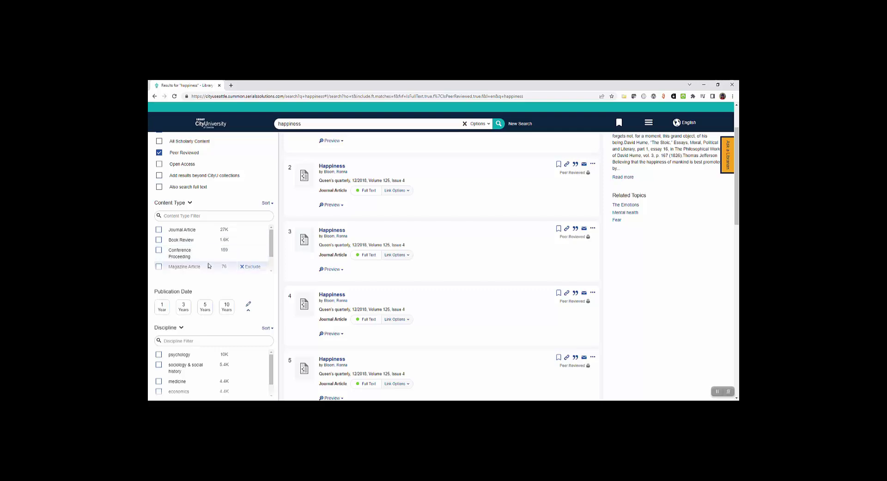
click(187, 312)
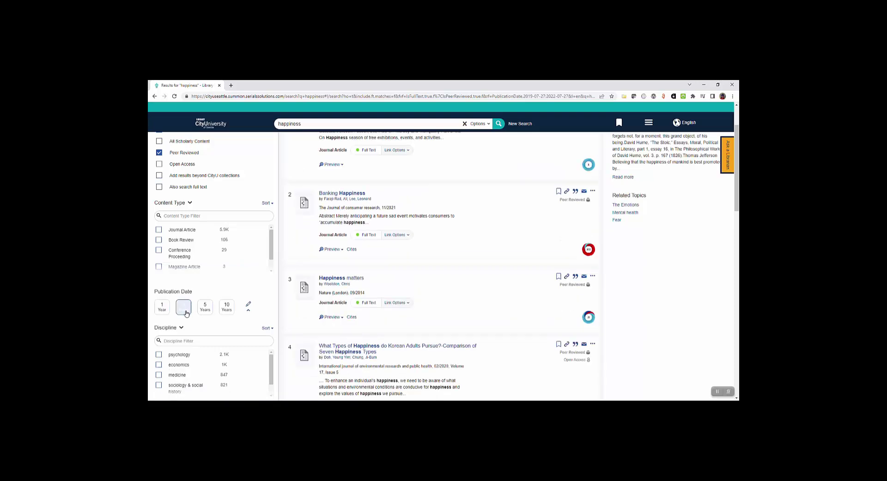
scroll(453, 256, up, 2)
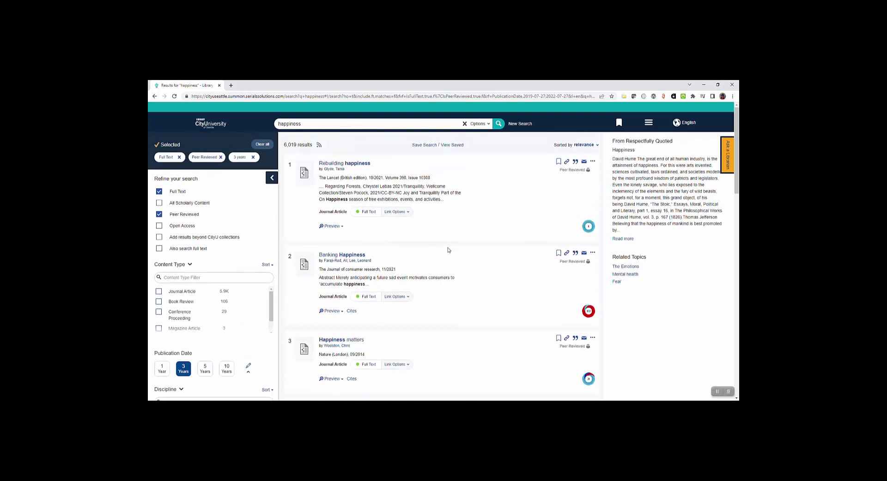
click(363, 214)
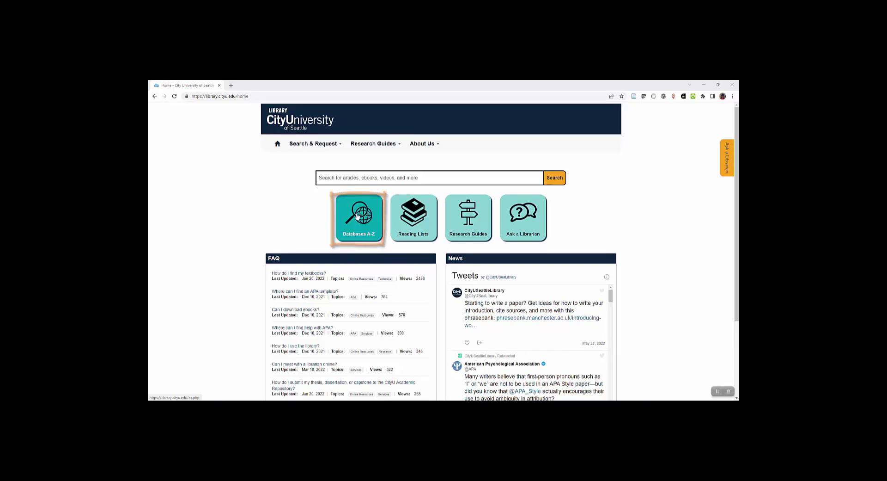
- Filter Databases A-Z to the Education and Leadership subject and open Education Database
click(357, 215)
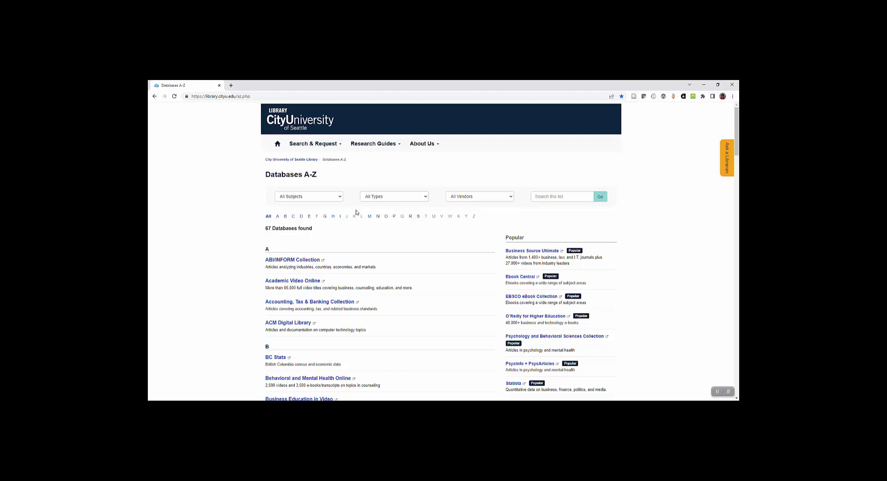
click(340, 196)
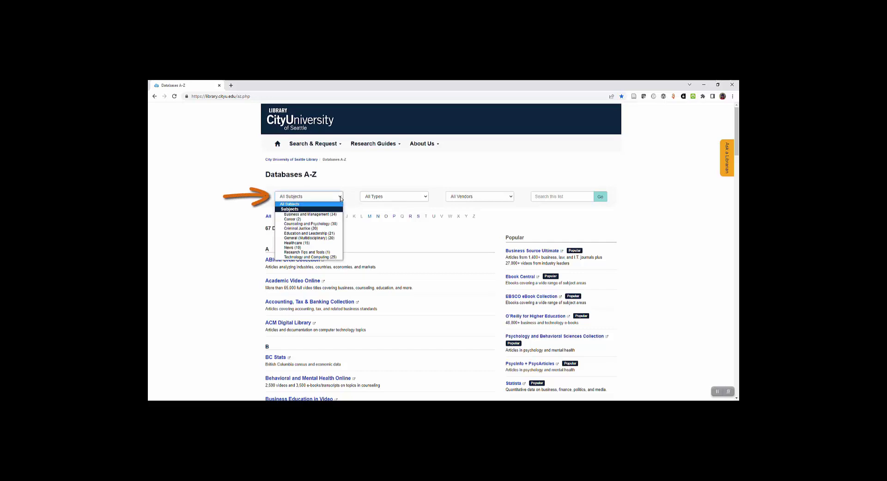
click(330, 233)
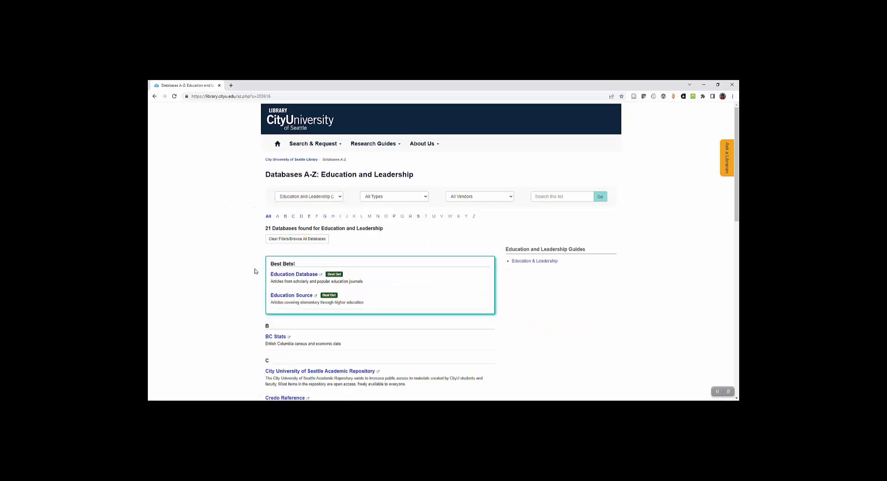
scroll(255, 271, down, 3)
scroll(255, 271, up, 3)
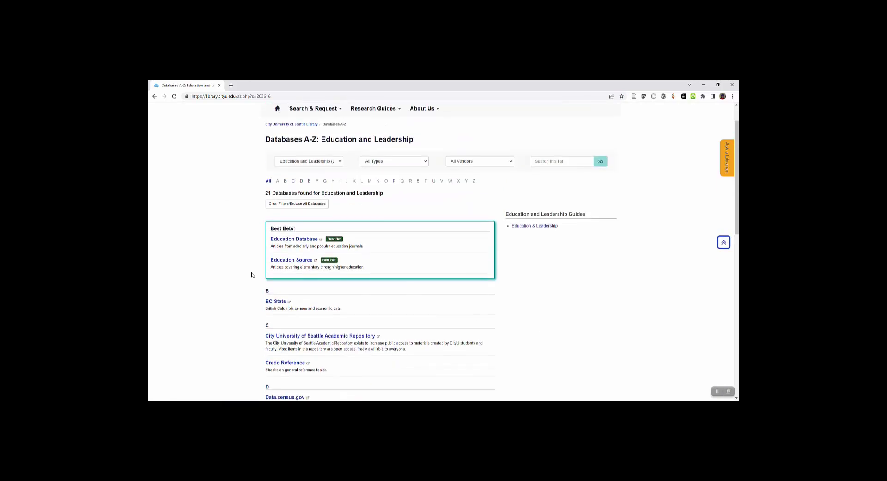
click(297, 244)
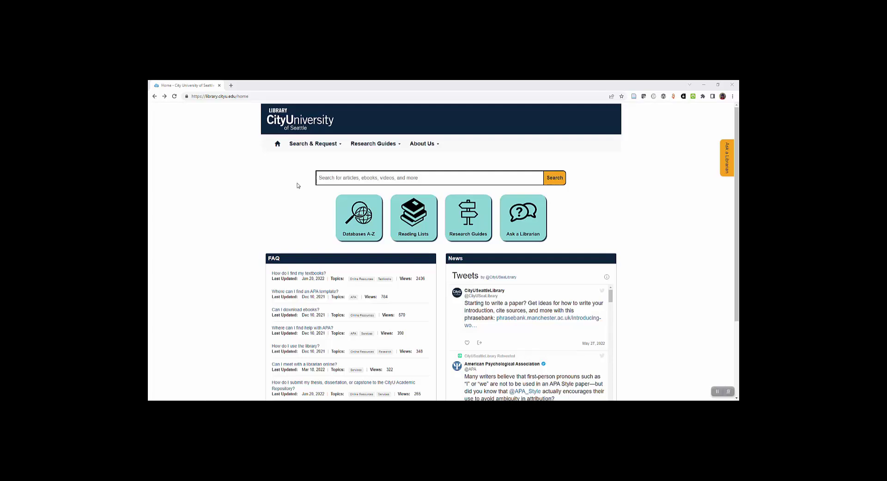
- Create a new request under Request Items & Get E-Deliveries and scroll through the Article form fields
click(313, 148)
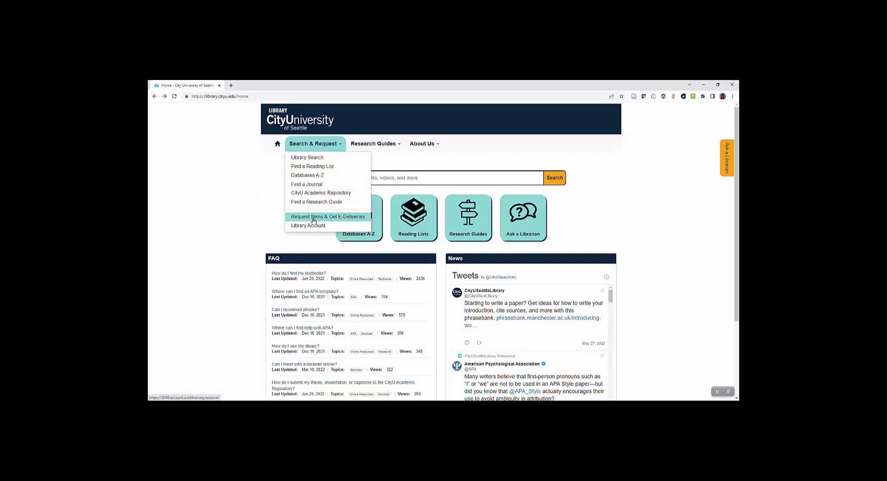
click(313, 218)
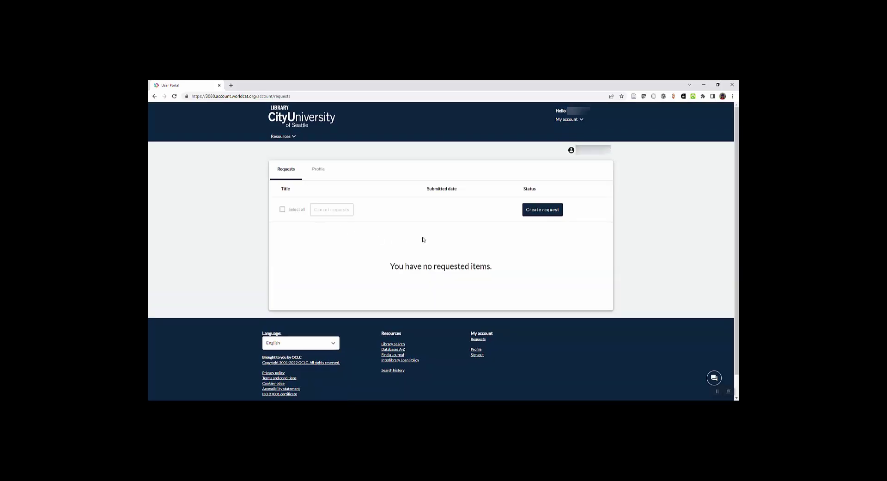
click(543, 213)
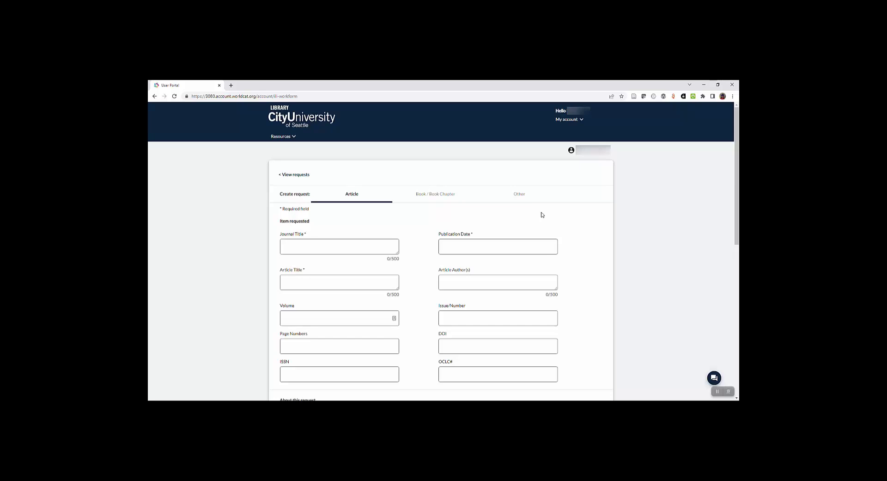
scroll(542, 215, down, 2)
scroll(545, 215, down, 5)
scroll(549, 220, down, 3)
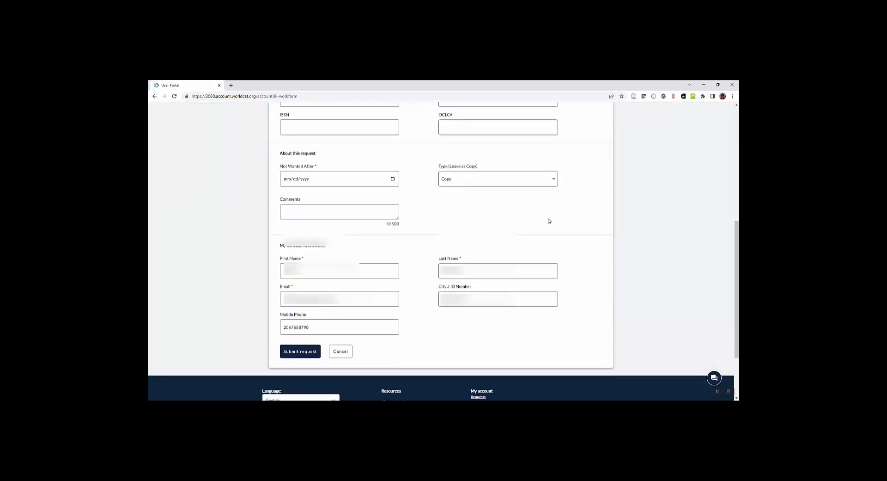
scroll(549, 220, down, 1)
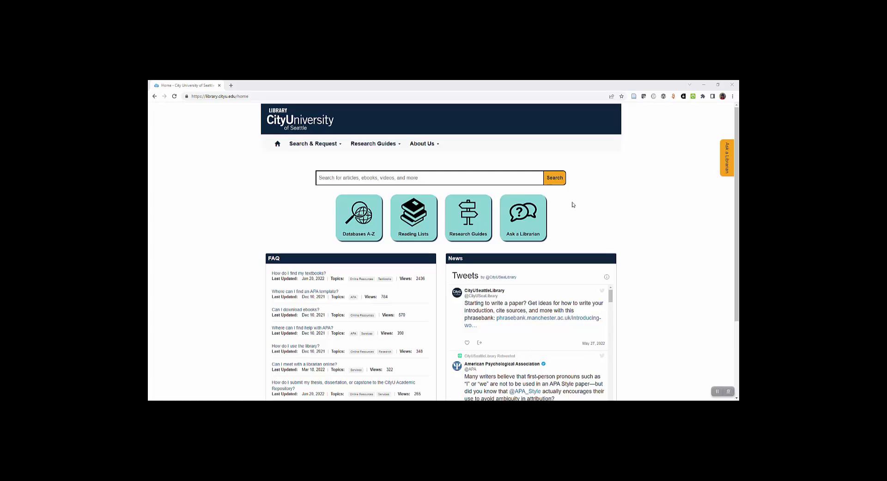
- Go to the Ask a Librarian page from its home-page tile
click(534, 222)
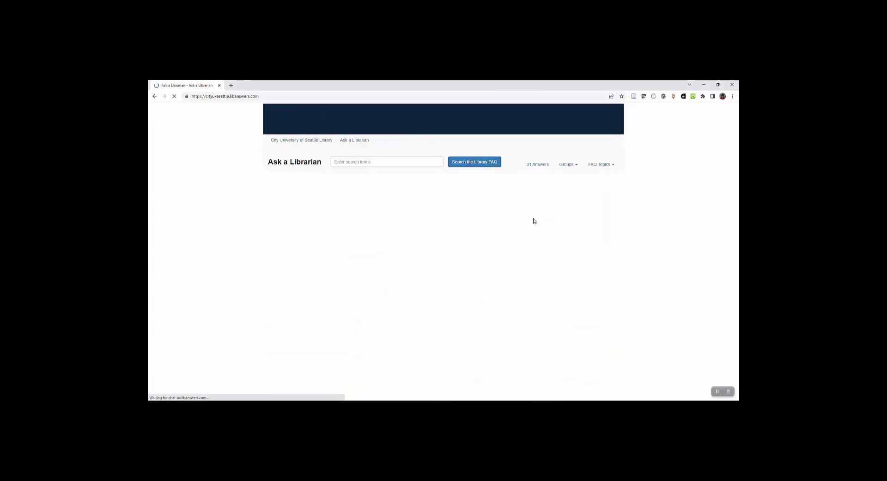